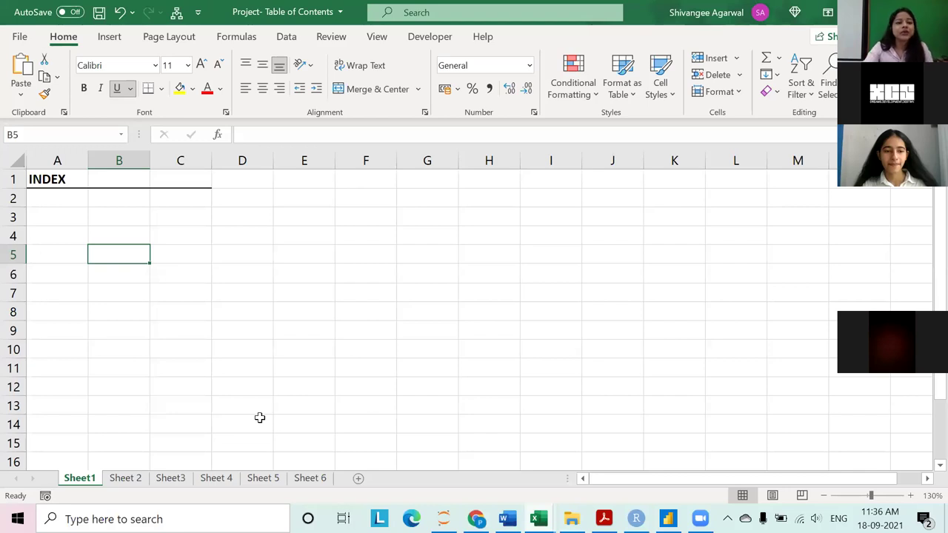
Insert a table of contents in range B3:D12 of Sheet1 and follow its link to Sheet 5
left_click(176, 13)
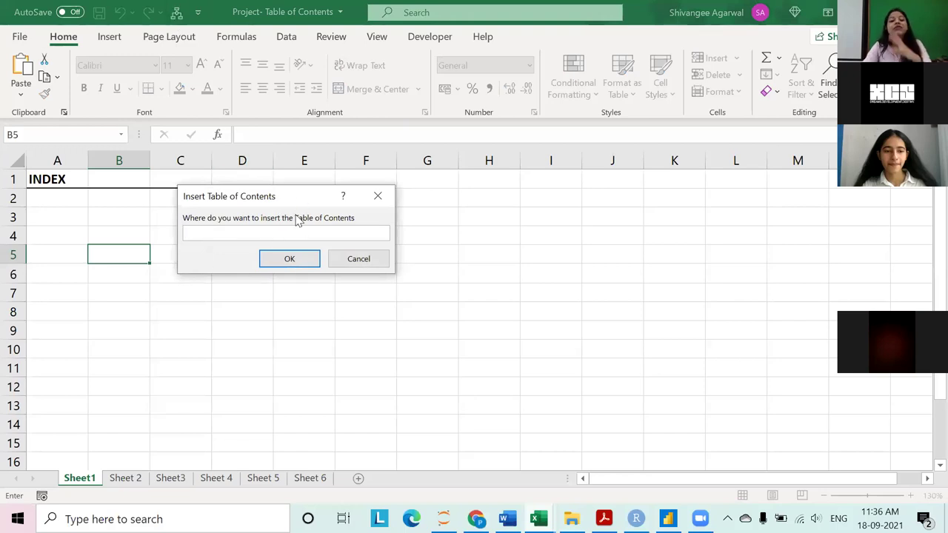
left_click_drag(119, 224, 270, 384)
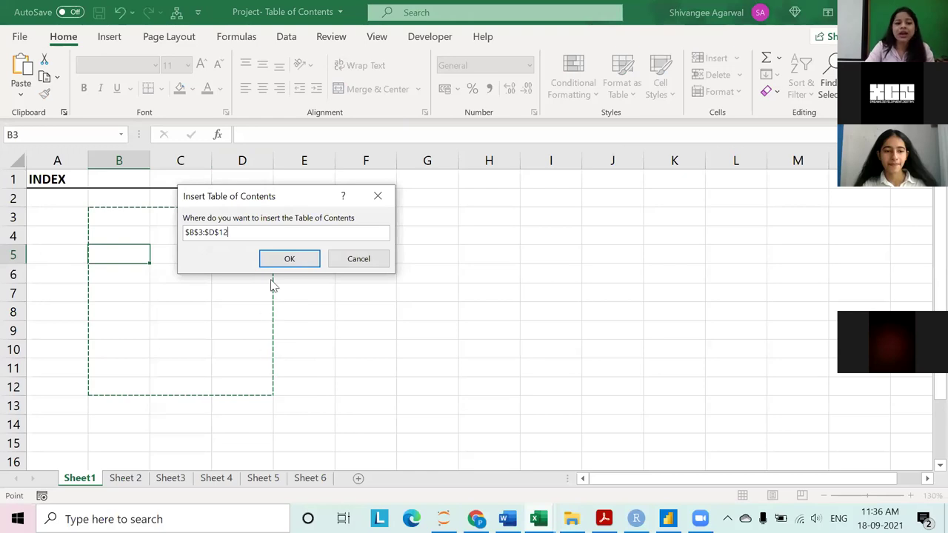
left_click(289, 259)
left_click(528, 313)
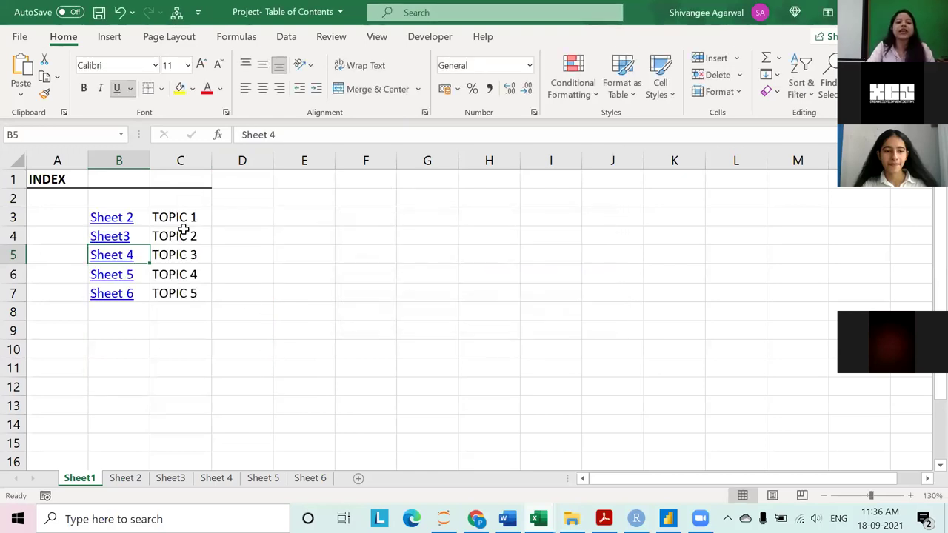
left_click(123, 275)
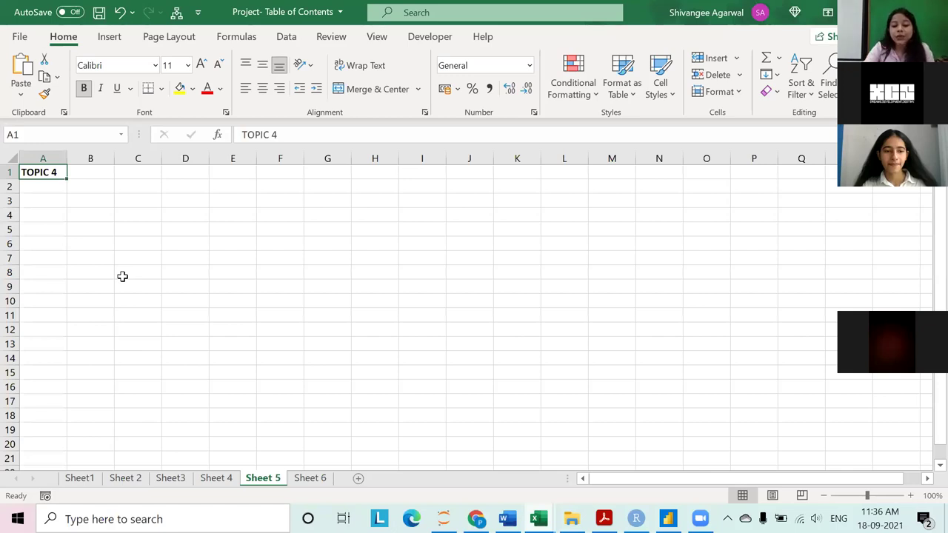
Switch to the Monthly_Sales_Reporting_Template_Tool_Start workbook and import all four Sales_Document workbooks, BereKleid, LucasBasics, MetaCreations and UrbanRight
mouse_move(538, 519)
left_click(586, 423)
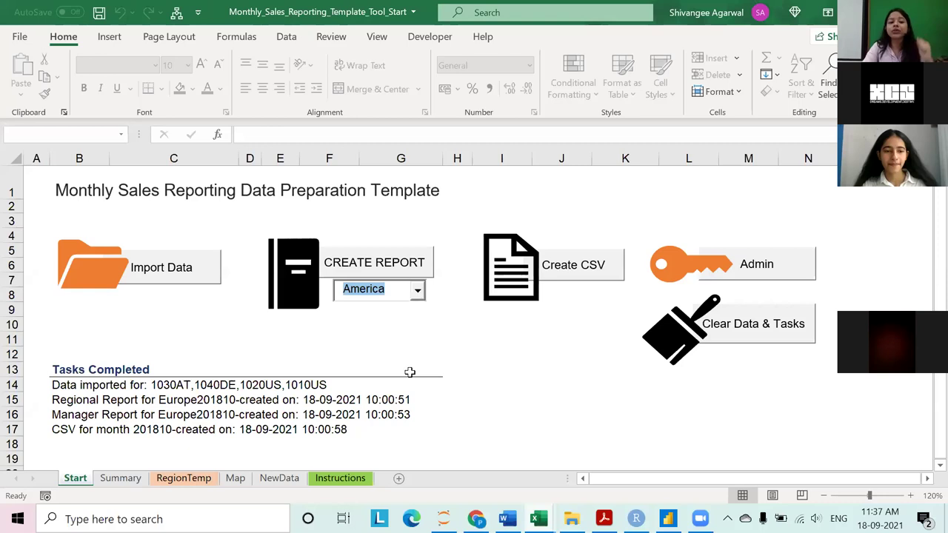
left_click(164, 279)
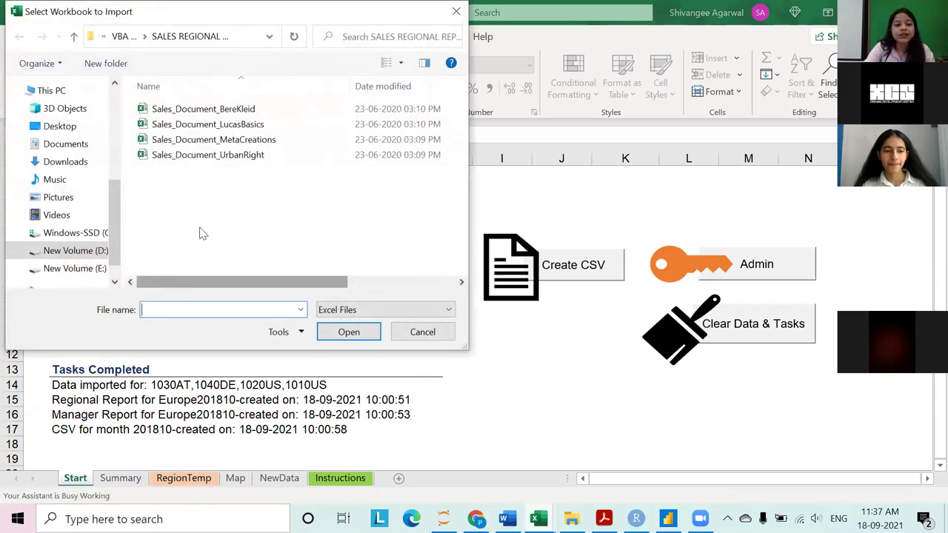
key("ctrl+a")
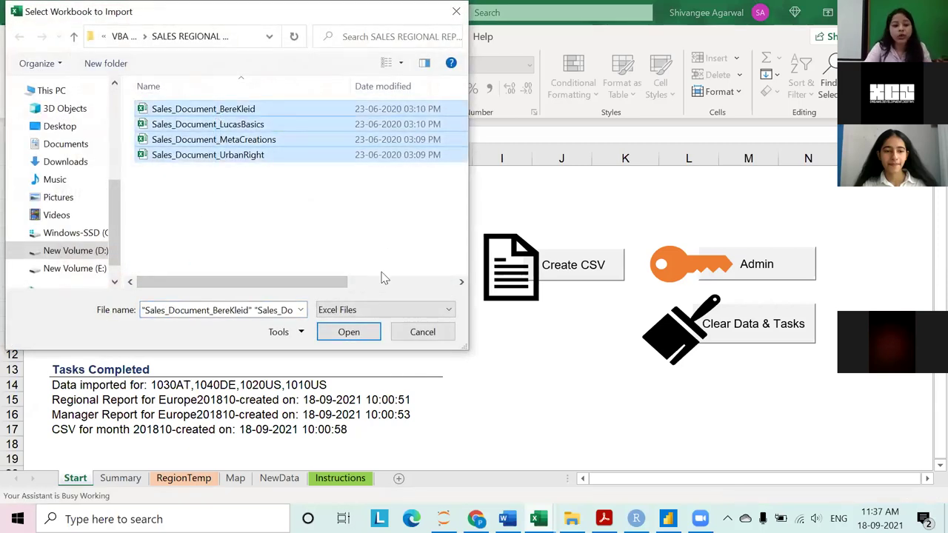
left_click(375, 333)
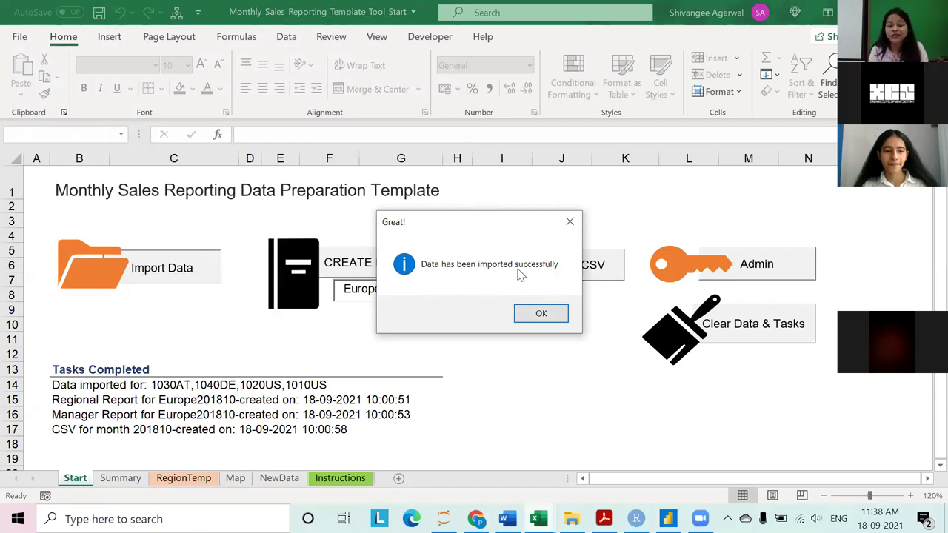
left_click(541, 314)
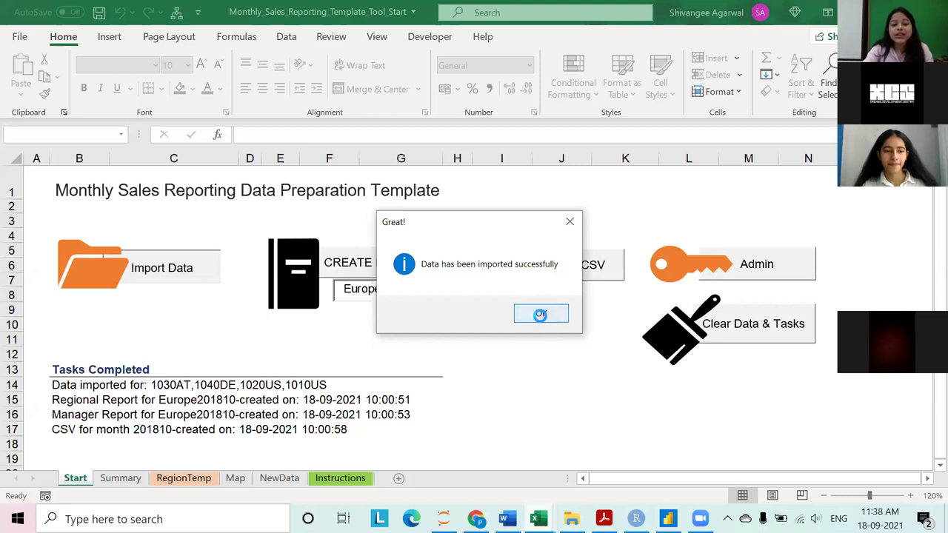
Choose the America region and create its report files
left_click(417, 294)
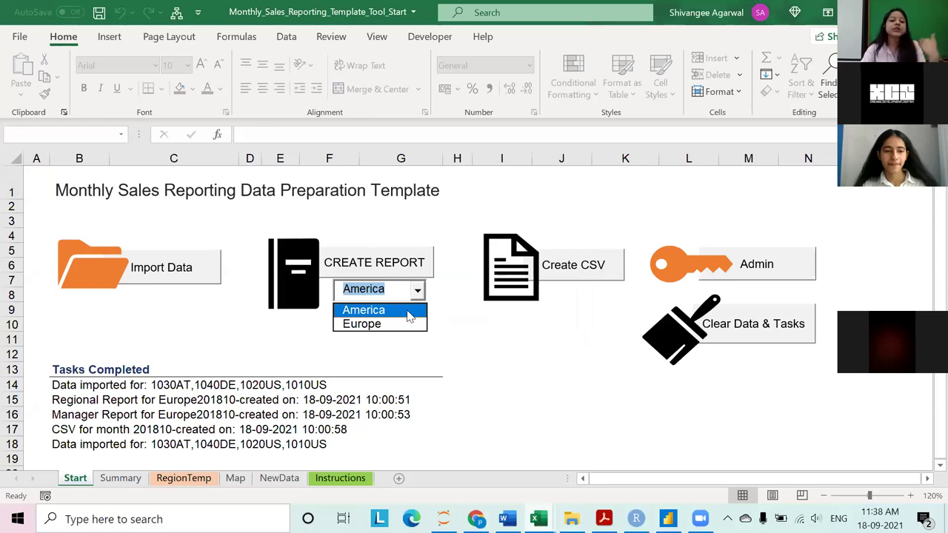
left_click(407, 310)
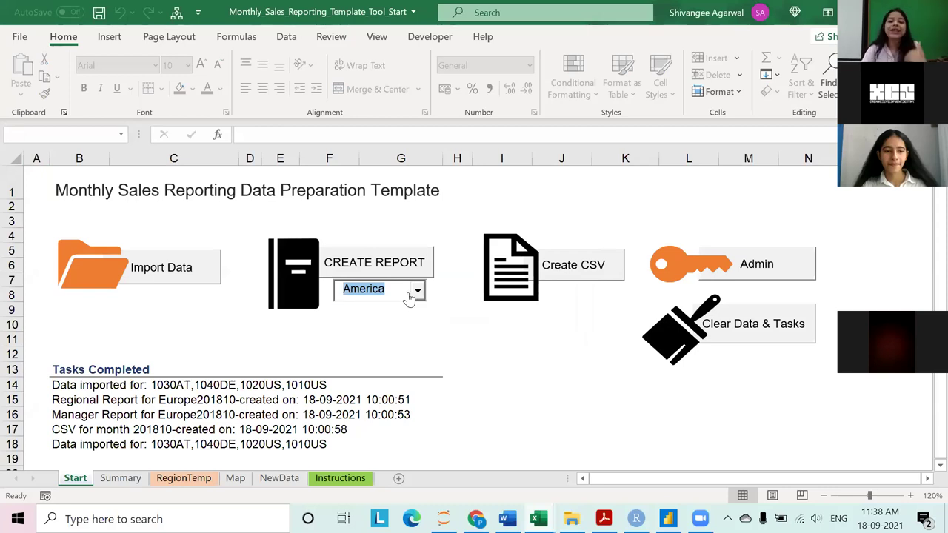
left_click(418, 257)
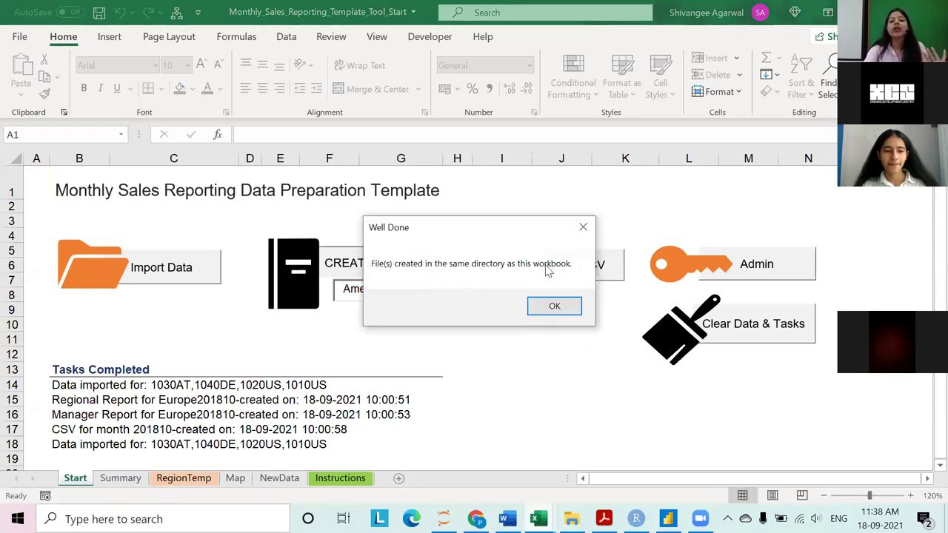
left_click(561, 307)
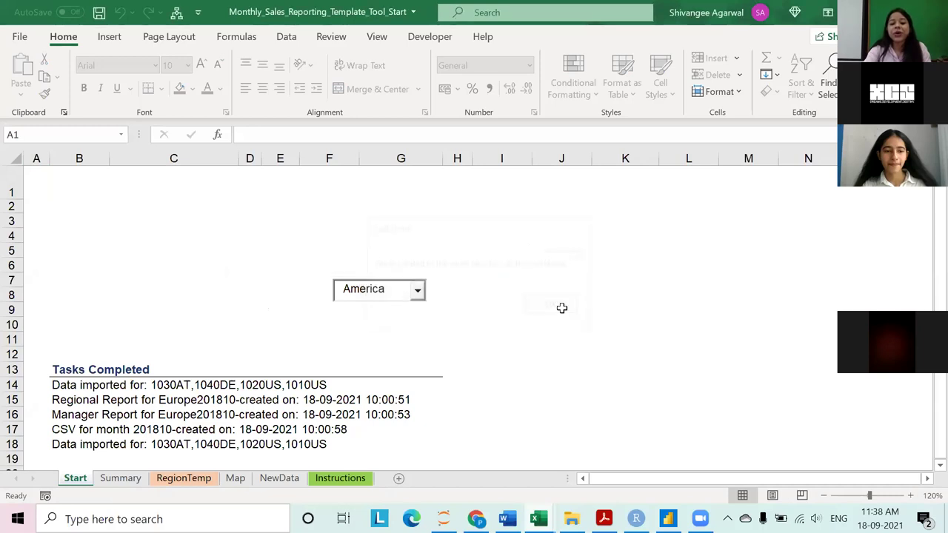
Open M_201810America from the SALES REGIONAL REPORTING TOOL folder, look through its Regional Overview and close the workbook
left_click(572, 520)
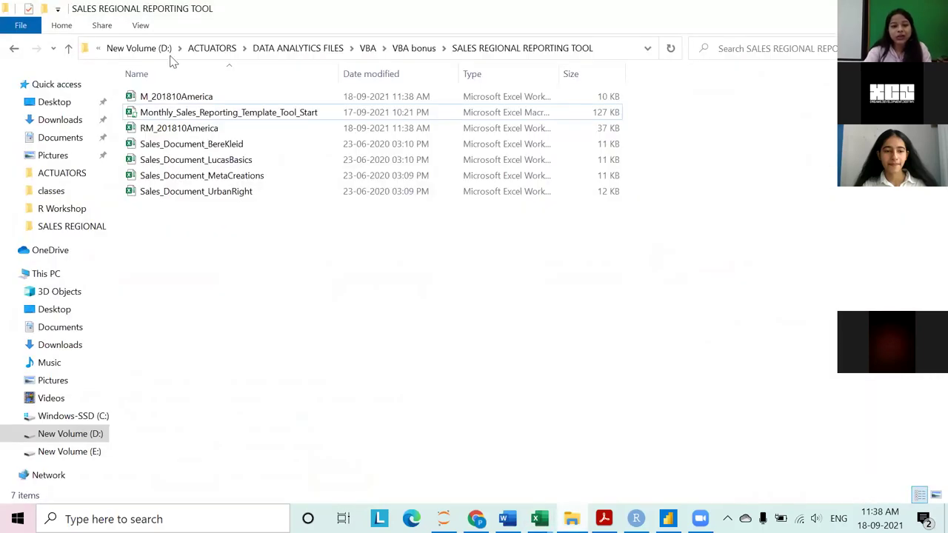
left_click(161, 99)
double_click(162, 99)
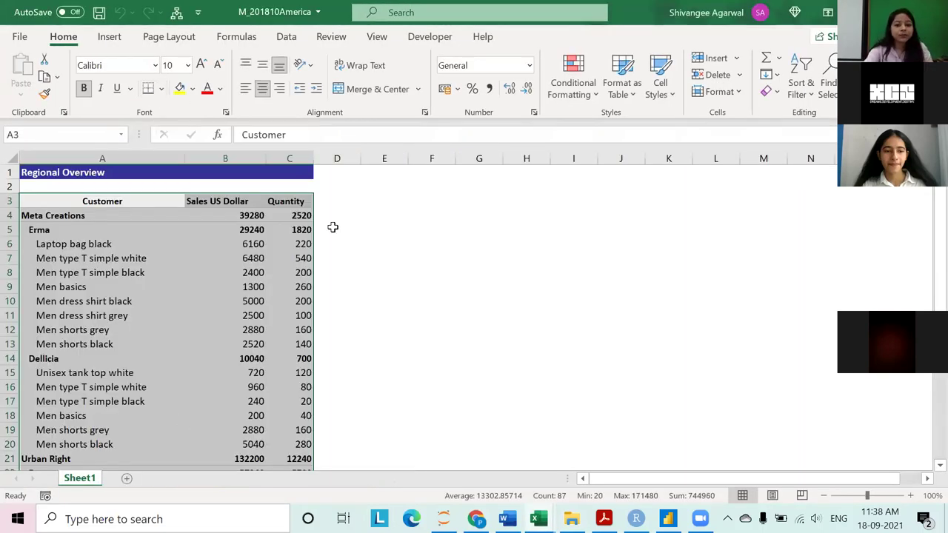
left_click(417, 229)
scroll(417, 229, "down", 5)
scroll(417, 229, "up", 5)
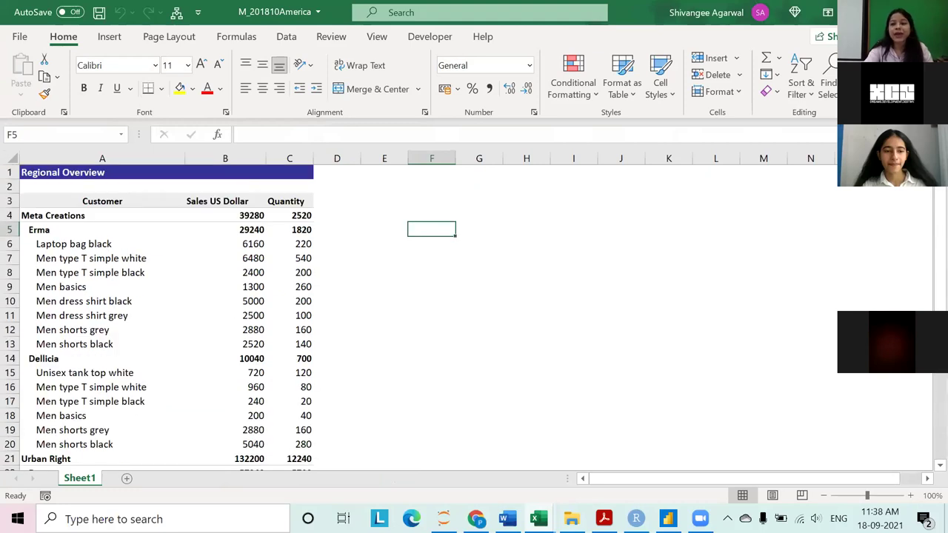
key("ctrl+w")
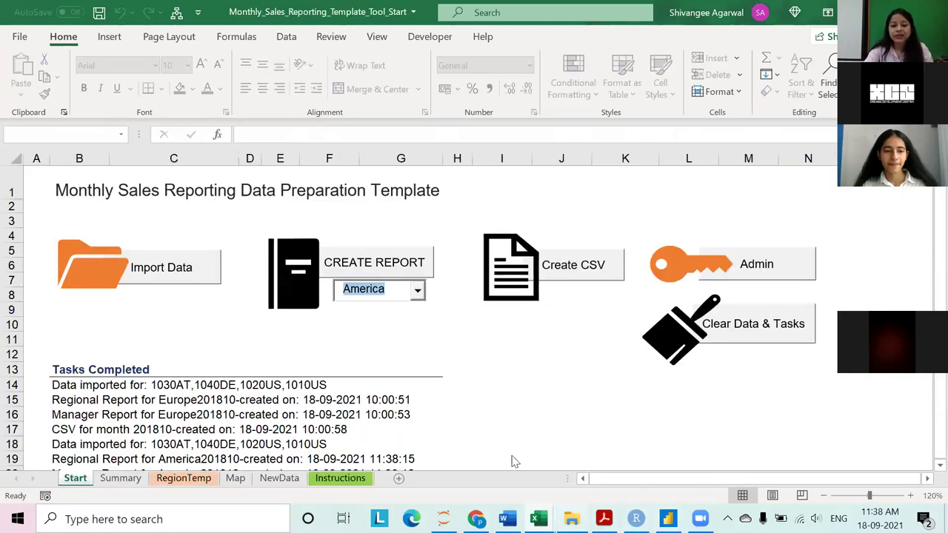
Open the RM_201810America workbook and examine the regional sales and article overviews on the RegionTemp sheet
key("alt+Tab")
key("alt+Tab")
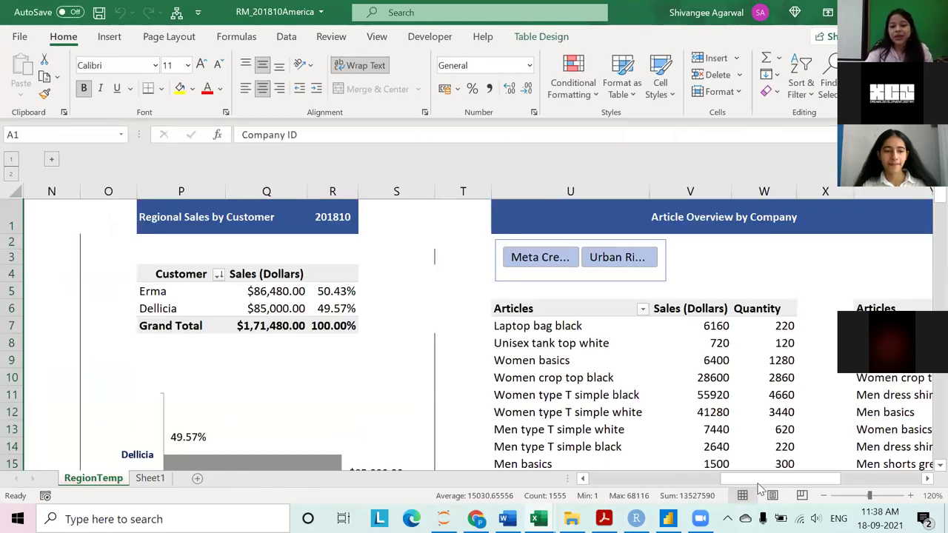
left_click_drag(759, 489, 741, 483)
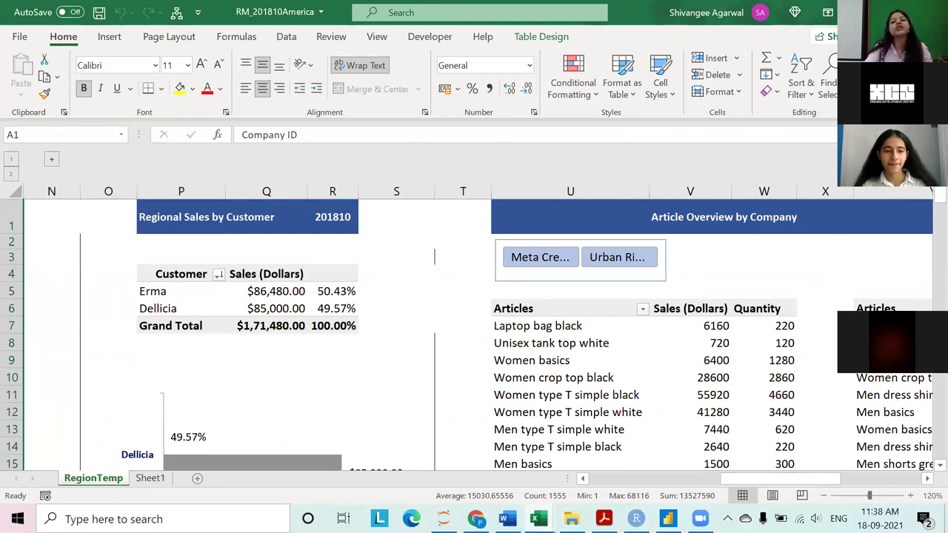
Return to the reporting template's Start sheet, check the Tasks Completed log, and clear the data and tasks
left_click(508, 386)
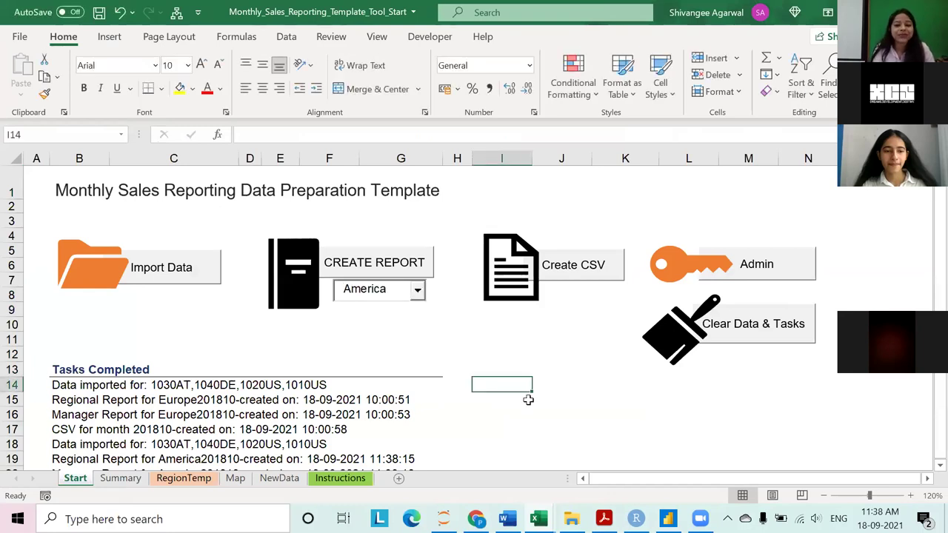
scroll(413, 366, "down", 2)
scroll(410, 368, "up", 2)
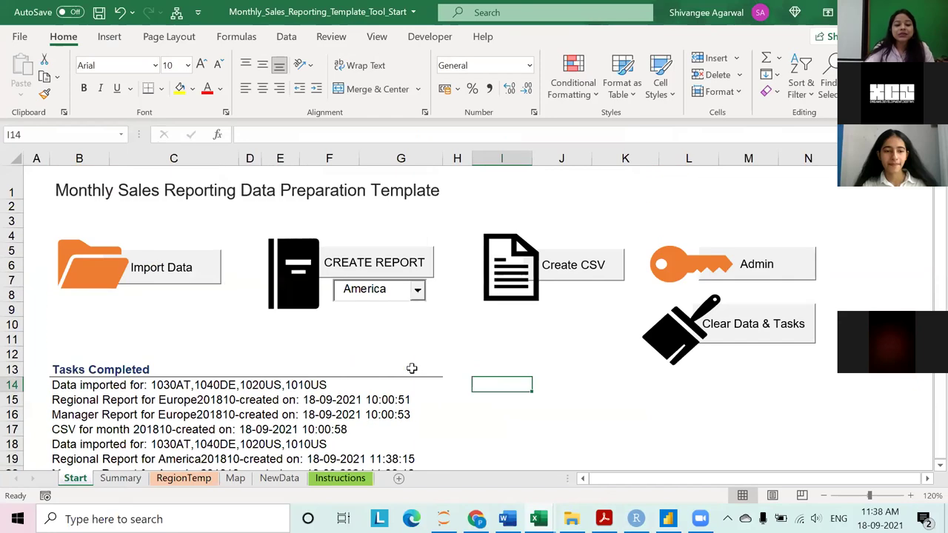
scroll(284, 334, "down", 3)
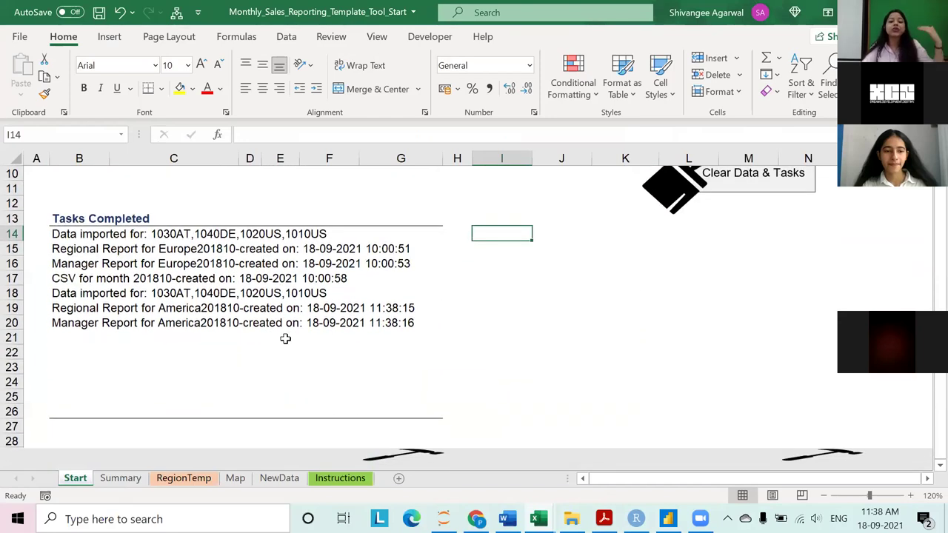
scroll(286, 341, "up", 2)
scroll(286, 341, "up", 2)
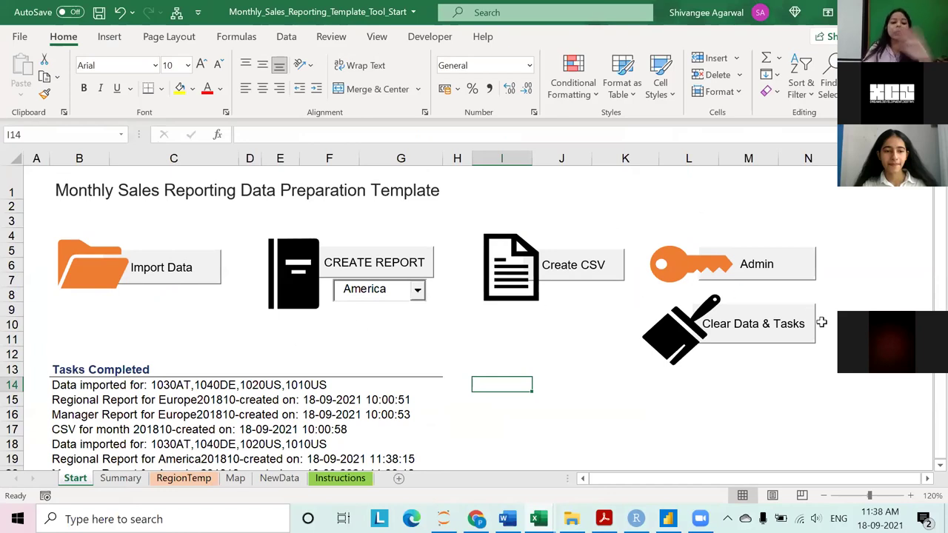
left_click(799, 345)
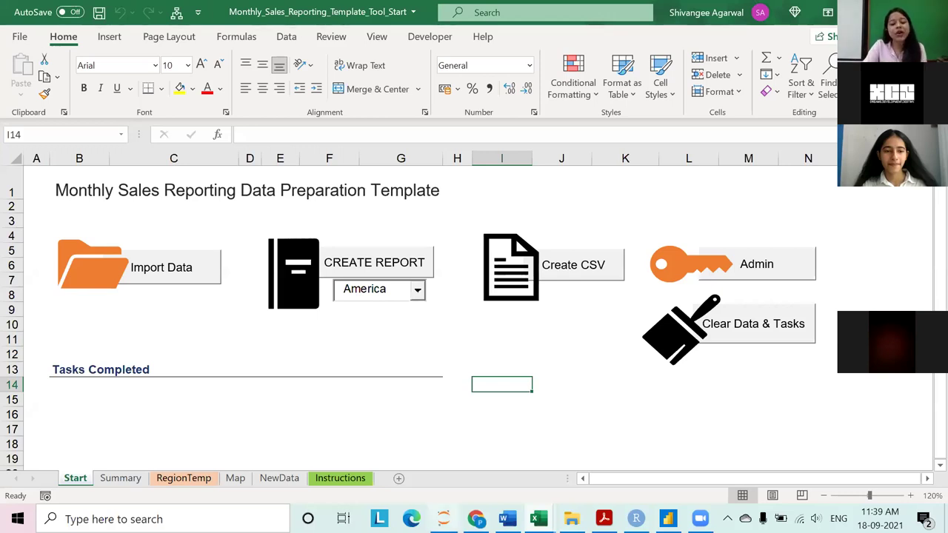
Switch to the presentation in Adobe Acrobat Reader and advance from the VBA slide to the Python slide
left_click(604, 518)
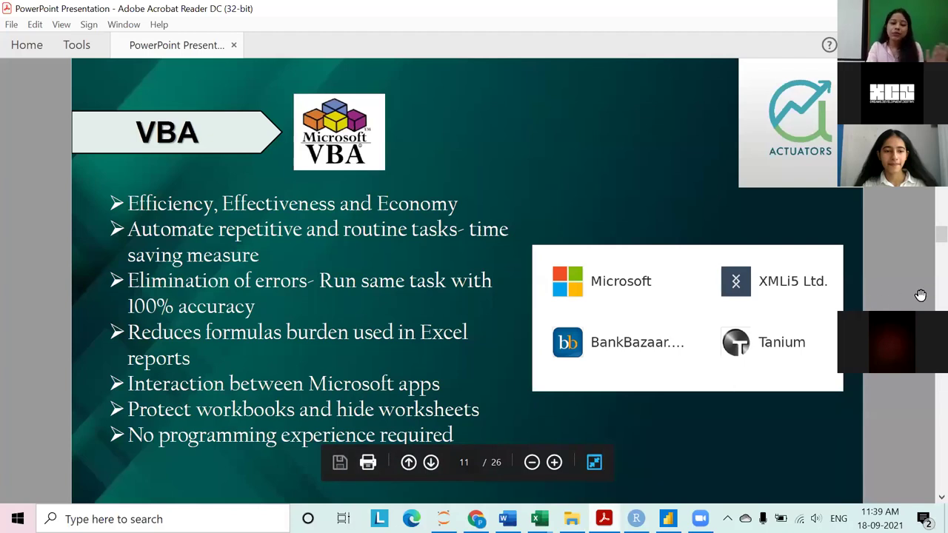
scroll(921, 295, "down", 3)
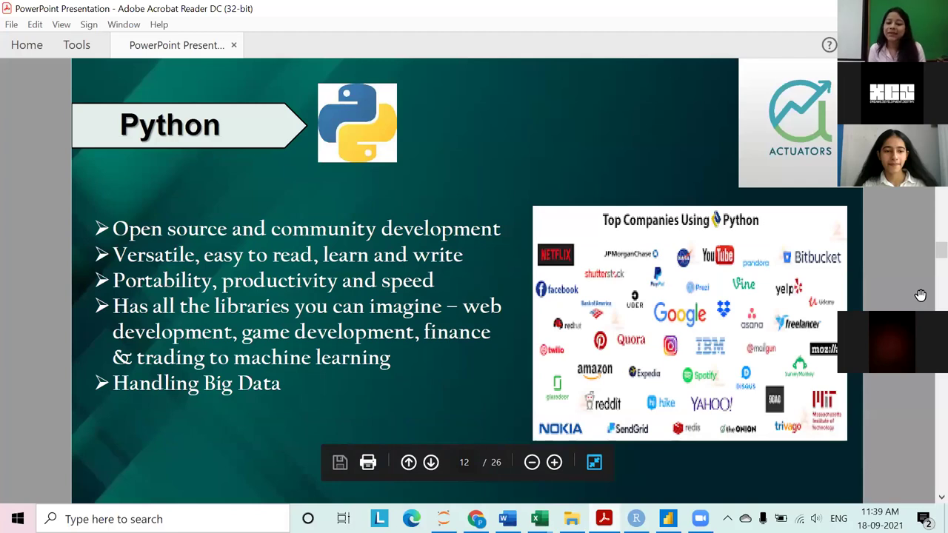
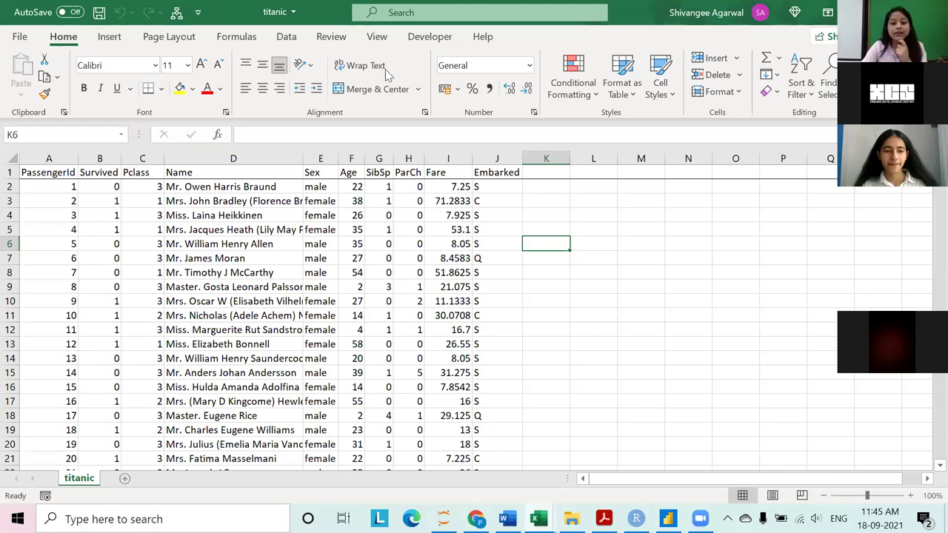
Examine the PassengerId, Pclass and Name columns of the titanic dataset, selecting each one in turn
left_click(225, 176)
key("ctrl+space")
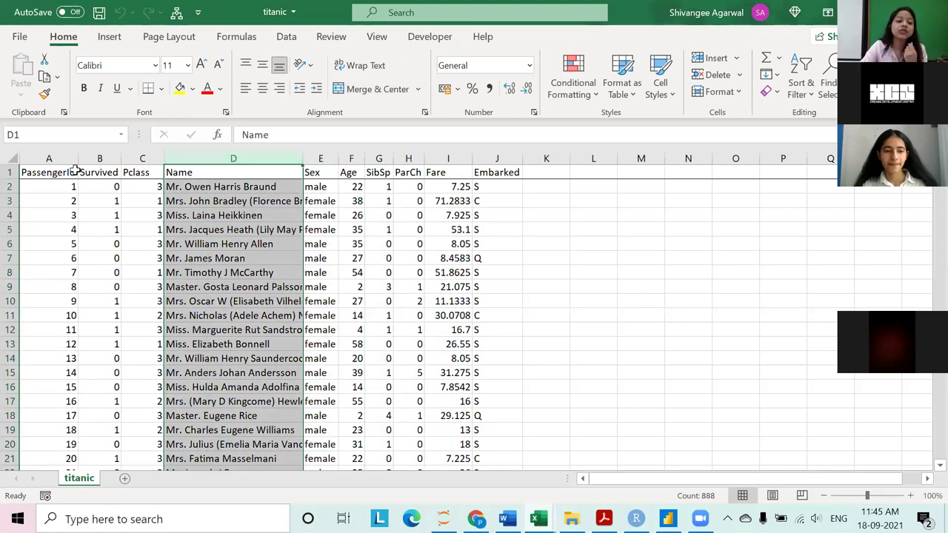
left_click(56, 158)
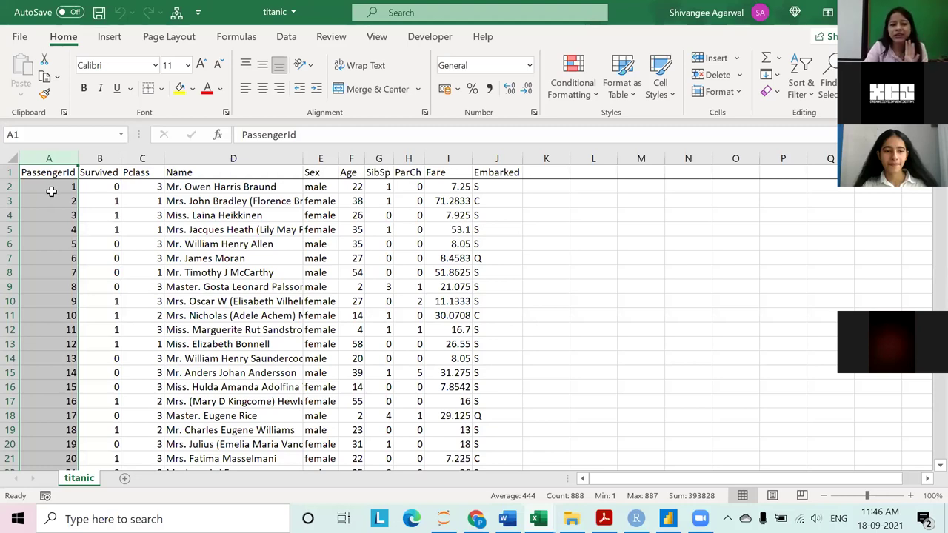
left_click(157, 158)
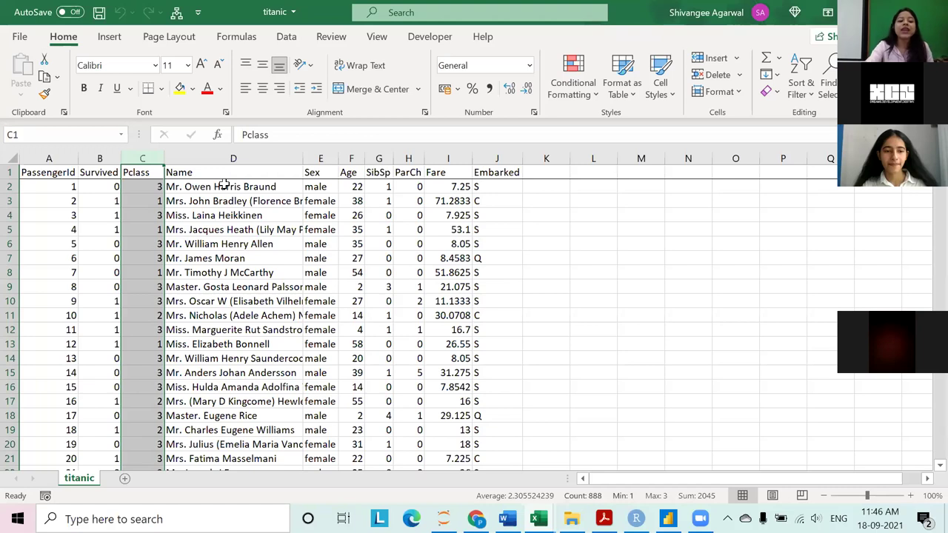
left_click(234, 153)
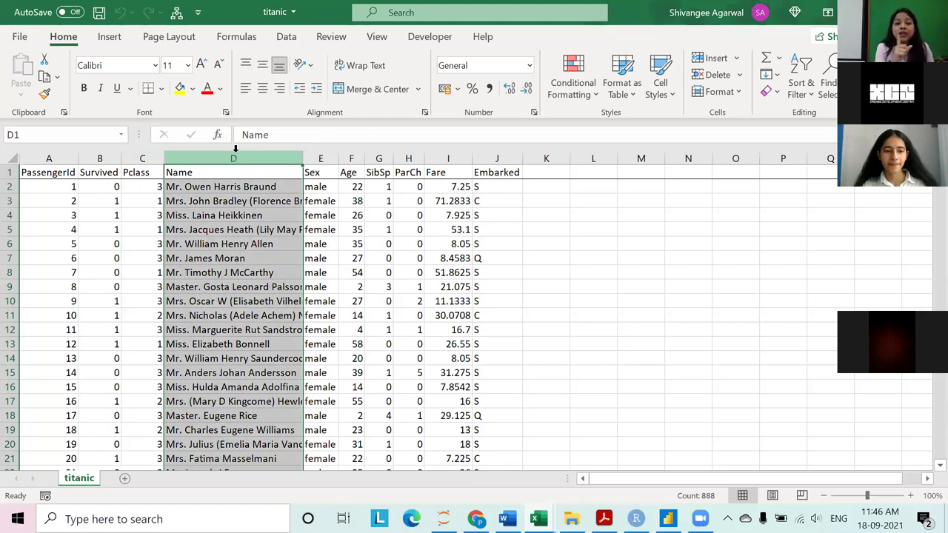
left_click(236, 216)
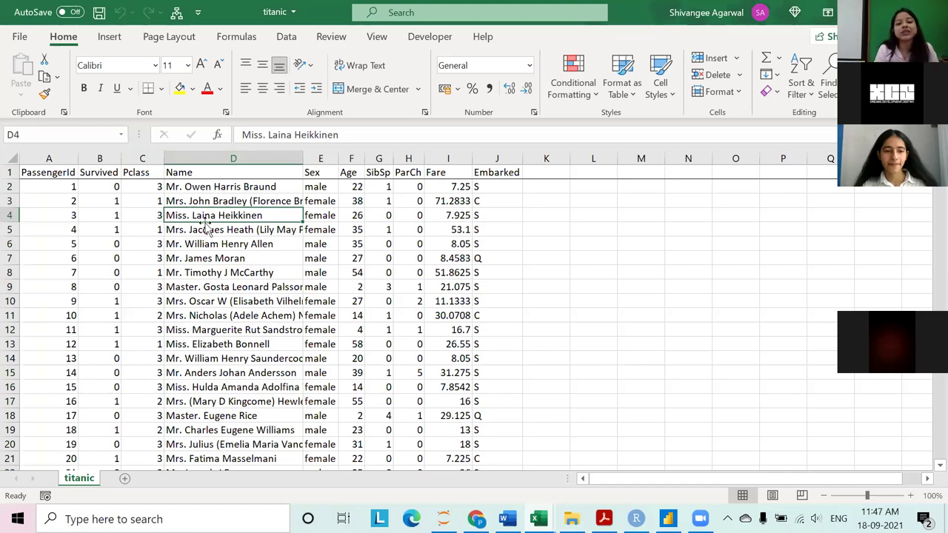
Examine the titanic dataset's Sex, Age, SibSp, ParCh and Fare columns, ending on a cell in the Embarked column
left_click(328, 157)
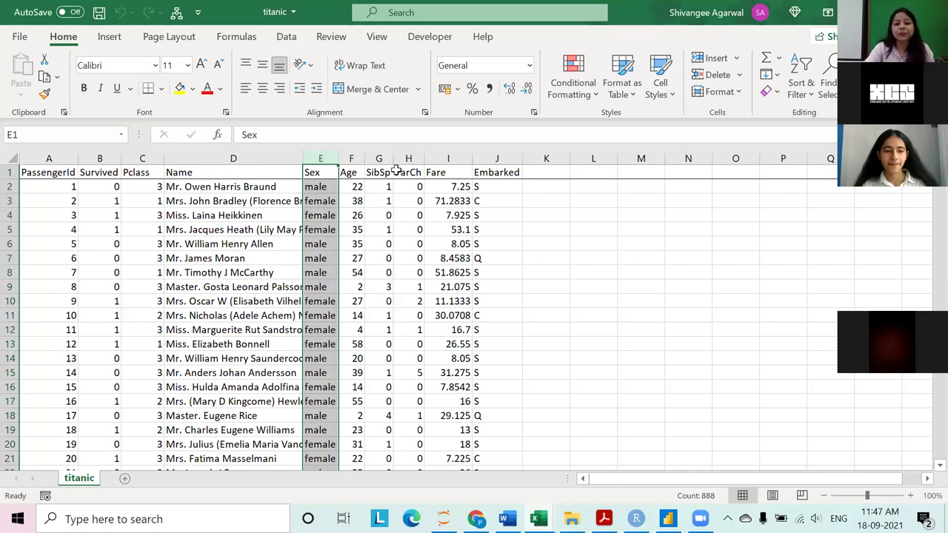
left_click(350, 157)
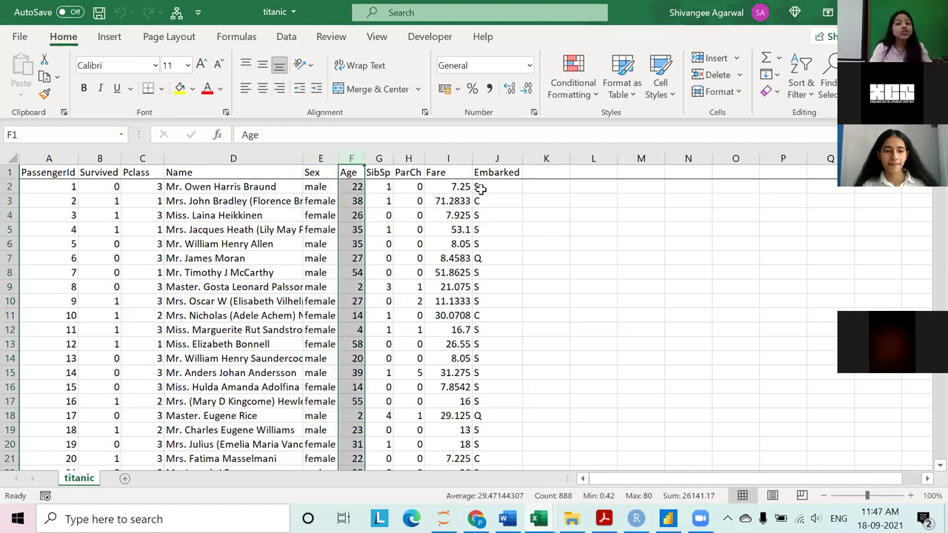
left_click(381, 158)
left_click(404, 157)
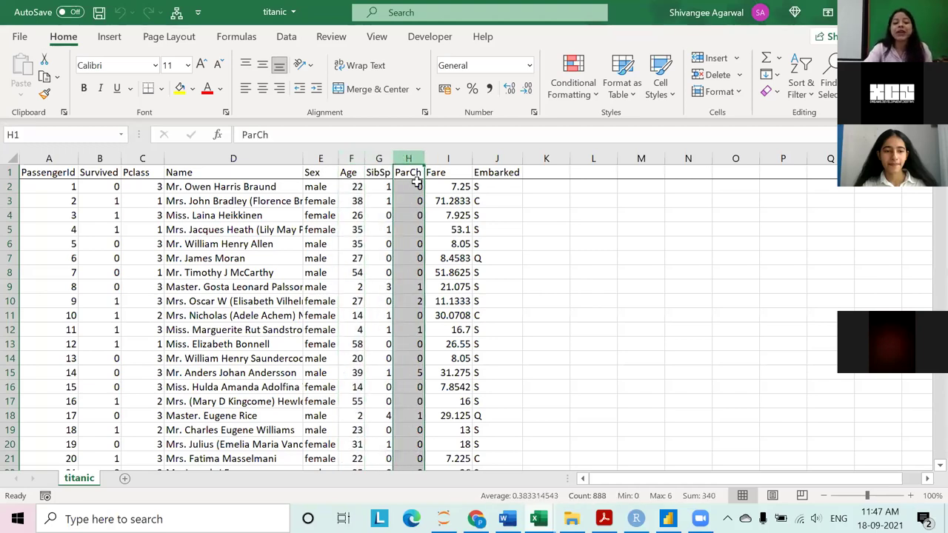
left_click(449, 157)
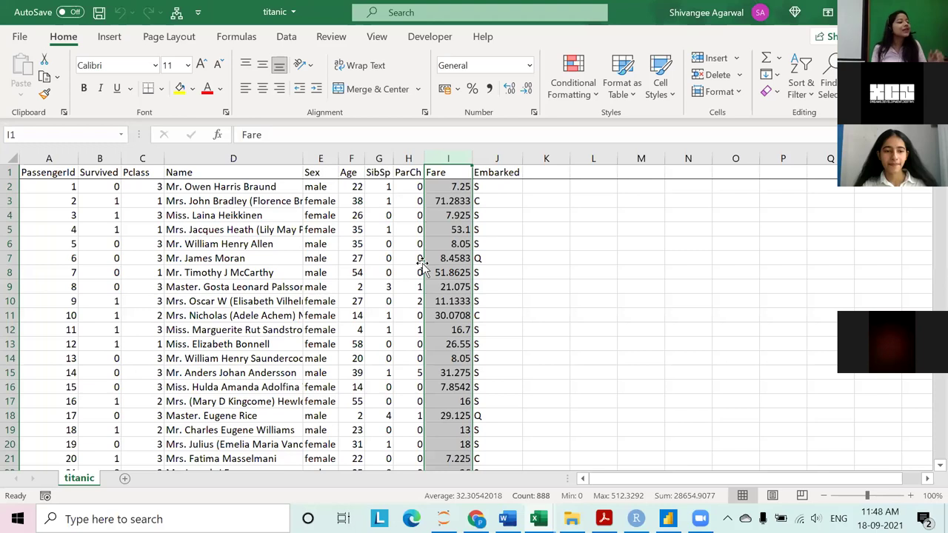
left_click(495, 274)
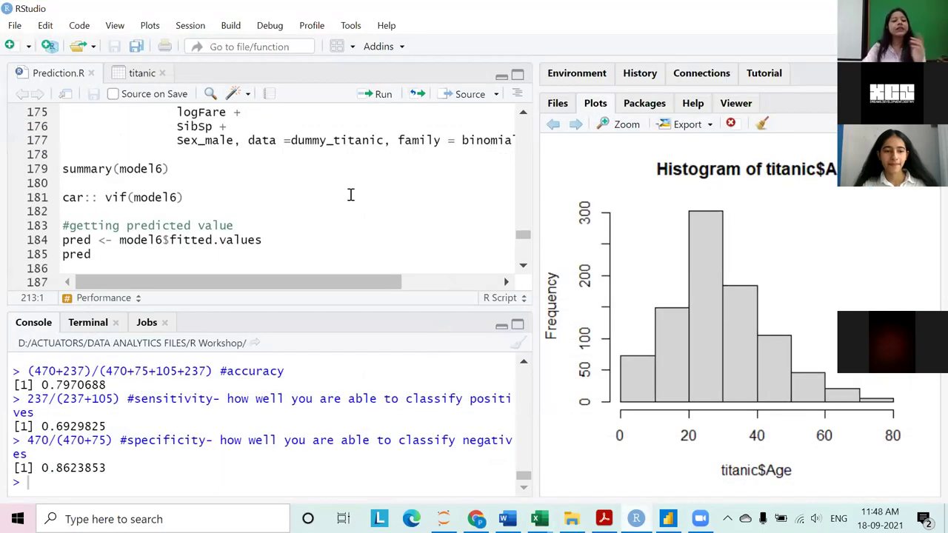
Switch to RStudio and run the car:: vif(model6) line of the Prediction.R script
scroll(351, 196, "up", 7)
scroll(351, 196, "up", 3)
scroll(351, 197, "down", 8)
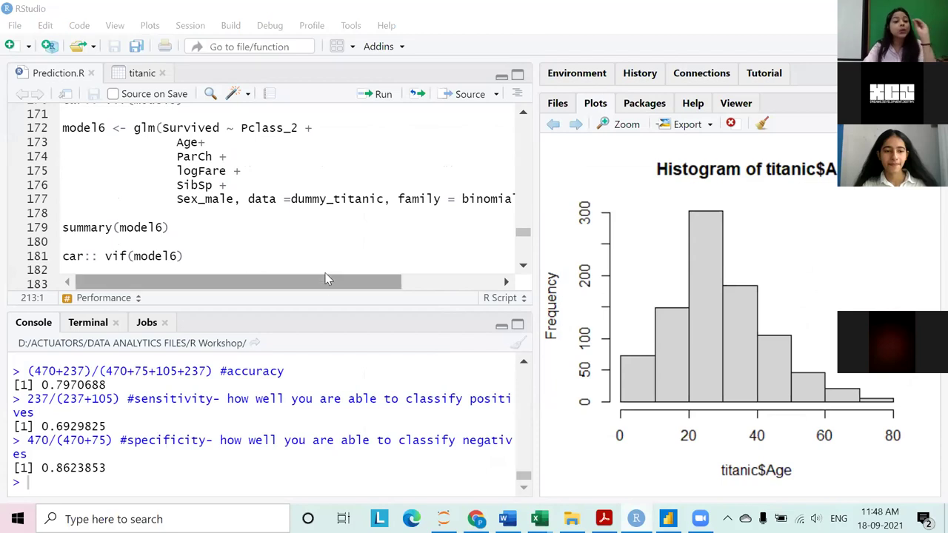
left_click(186, 257)
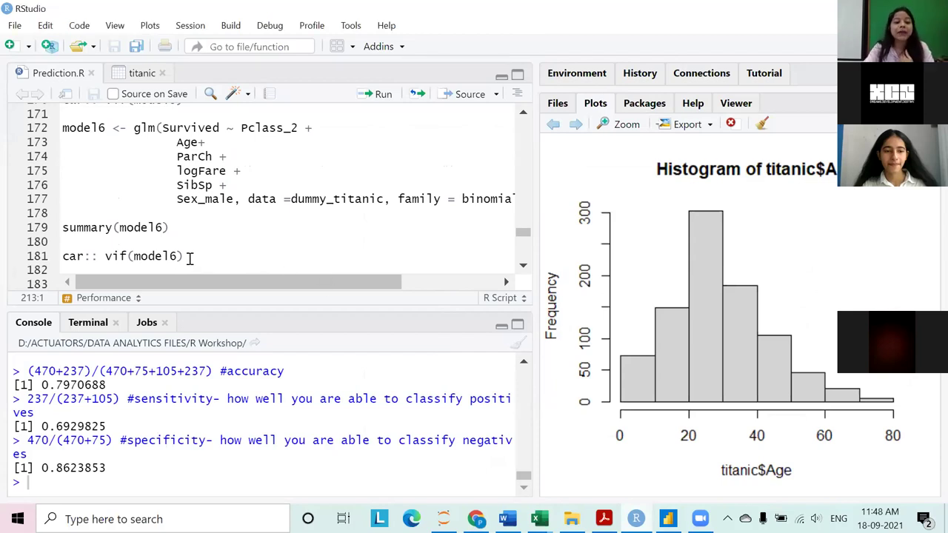
key("ctrl+Return")
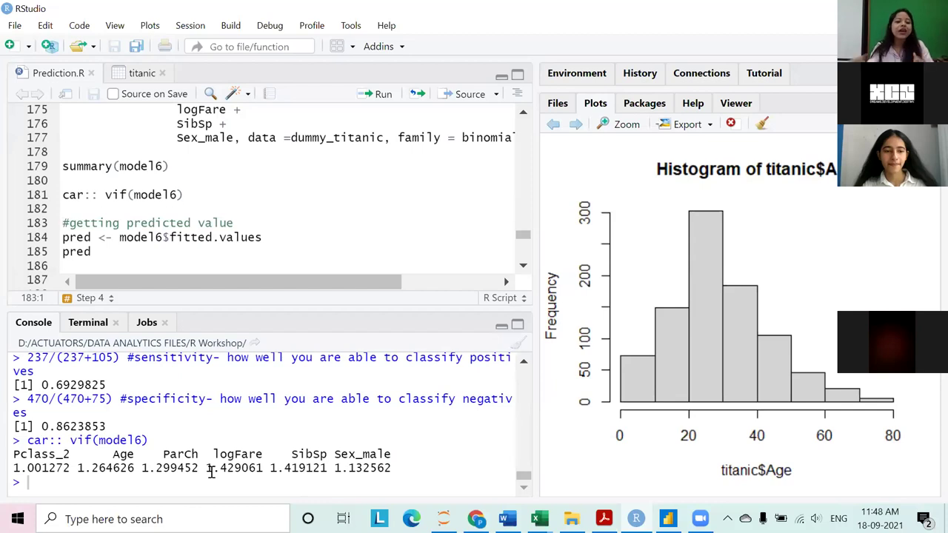
Run the confusionMatrix call with positive = "1" in Prediction.R, enlarge the console and highlight the Accuracy value
scroll(202, 214, "down", 4)
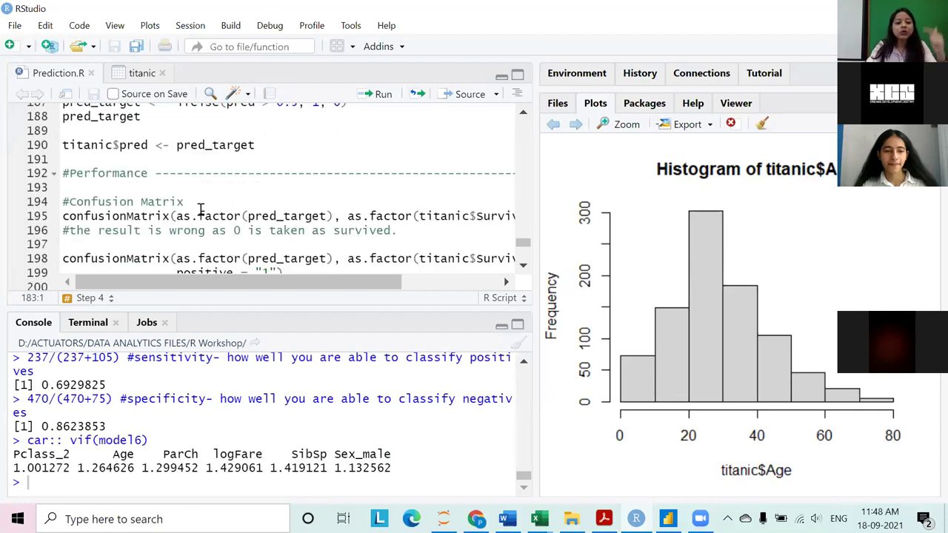
scroll(201, 207, "down", 2)
left_click(200, 200)
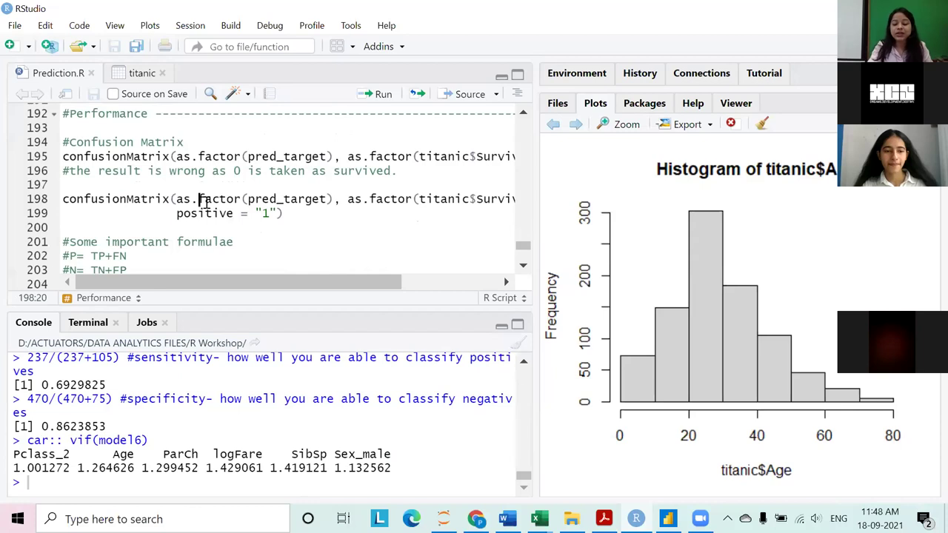
key("ctrl+Return")
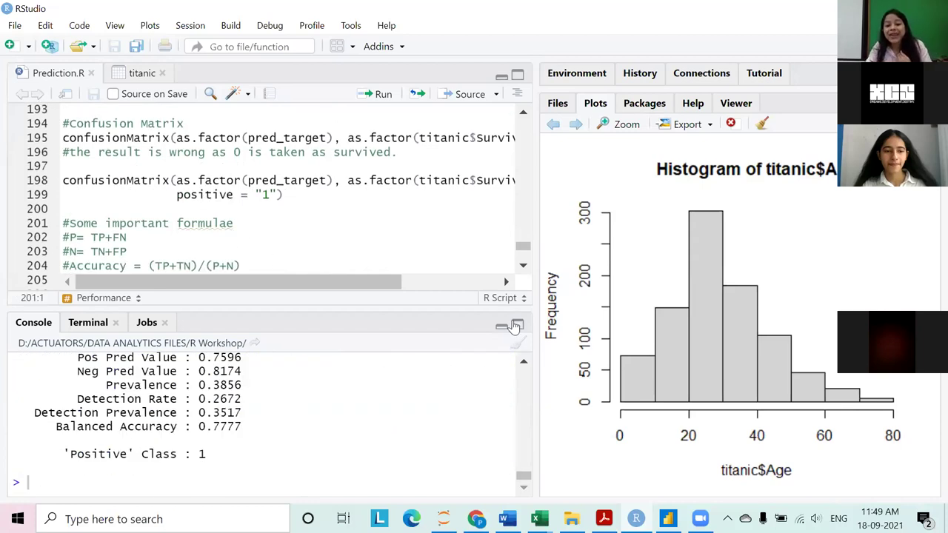
left_click(516, 326)
left_click_drag(198, 265, 263, 264)
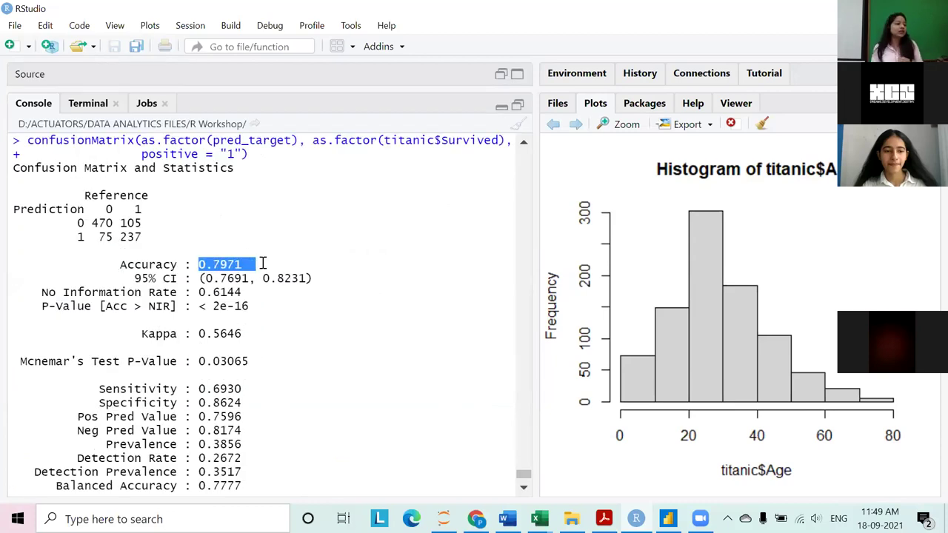